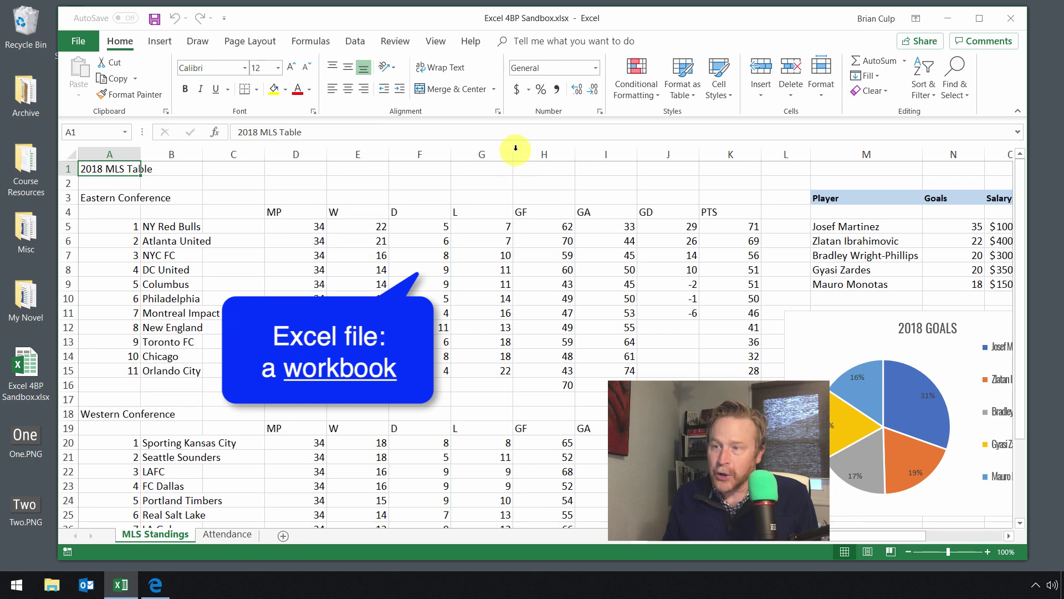
- Move the active cell along row 4 from the MP header past PTS to column AC, and return to cell A1
{"action": "left_click", "coordinate": [123, 298]}
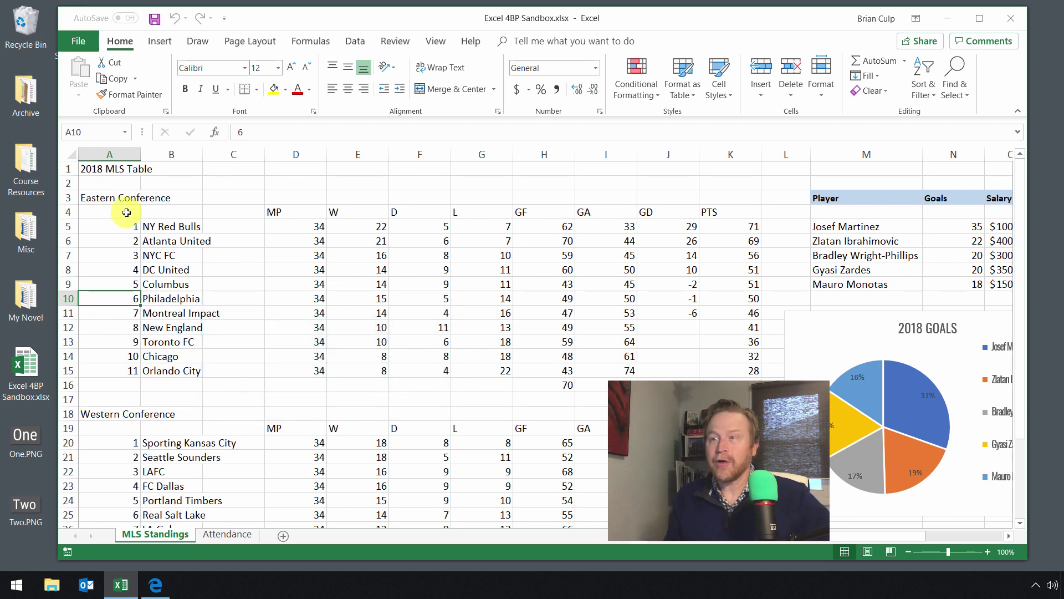
{"action": "left_click", "coordinate": [169, 212]}
{"action": "key", "text": "Right"}
{"action": "key", "text": "Right"}
{"action": "key", "text": "Right"}
{"action": "key", "text": "Right"}
{"action": "key", "text": "Right"}
{"action": "key", "text": "Right"}
{"action": "key", "text": "Right"}
{"action": "key", "text": "Right"}
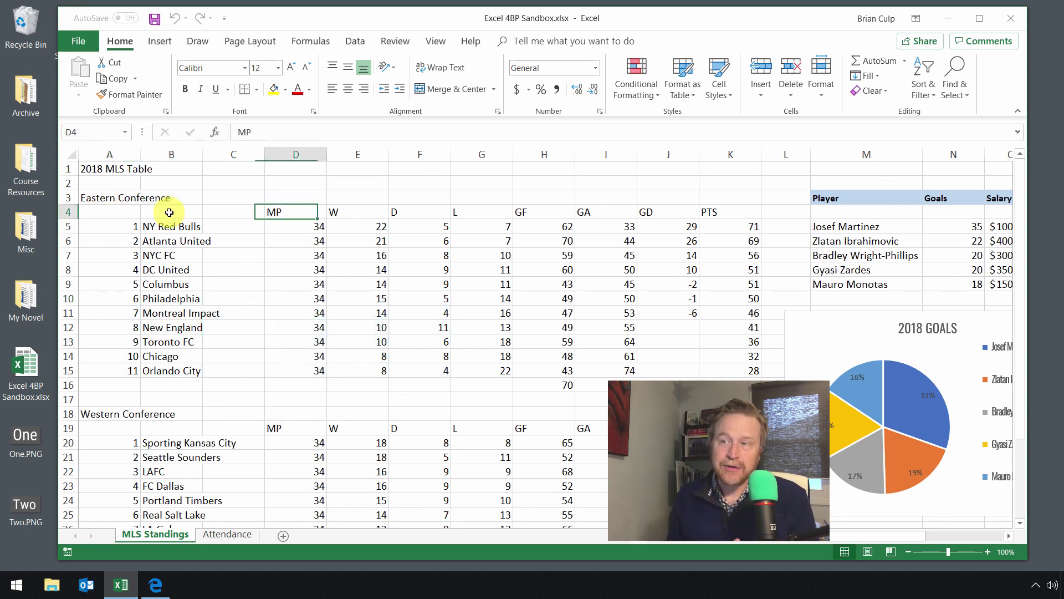
{"action": "key", "text": "Right"}
{"action": "key", "text": "Right"}
{"action": "key", "text": "Right"}
{"action": "key", "text": "Right"}
{"action": "key", "text": "Right"}
{"action": "key", "text": "Right"}
{"action": "key", "text": "Right"}
{"action": "key", "text": "Right"}
{"action": "key", "text": "Right"}
{"action": "key", "text": "Right"}
{"action": "key", "text": "Right"}
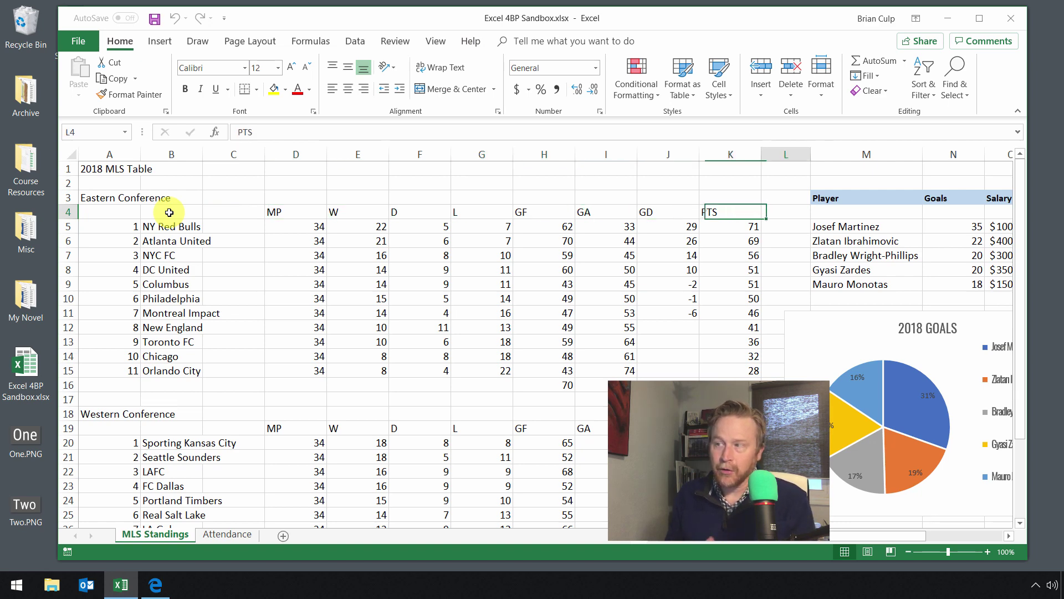
{"action": "key", "text": "Right"}
{"action": "key", "text": "Right"}
{"action": "key", "text": "Right"}
{"action": "key", "text": "Right"}
{"action": "key", "text": "Right"}
{"action": "key", "text": "Right"}
{"action": "key", "text": "Right"}
{"action": "key", "text": "Right"}
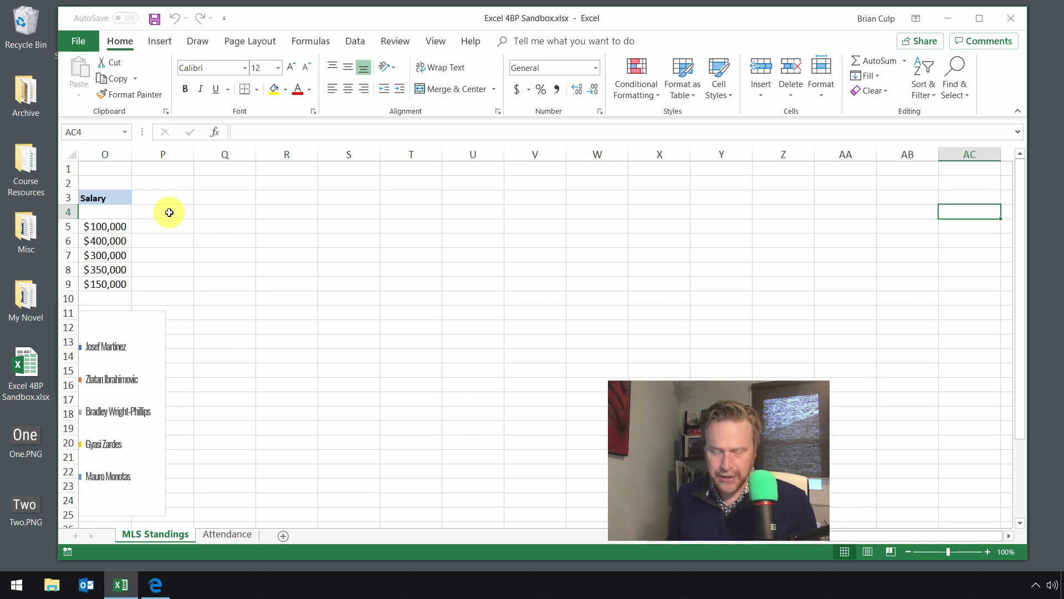
{"action": "key", "text": "ctrl+Home"}
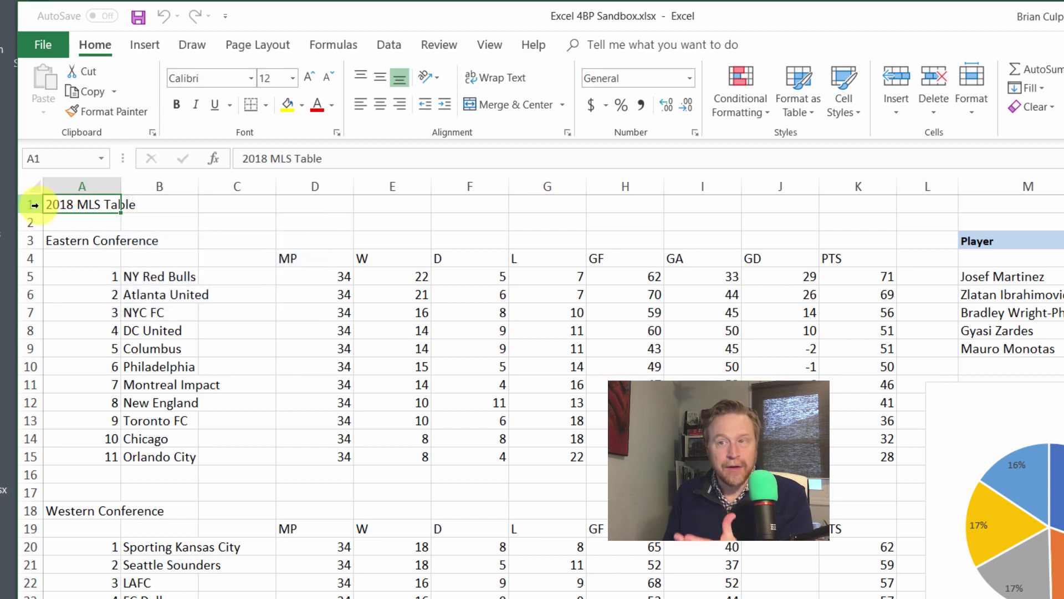
- Highlight the A1 reference in the Name Box, and select cell E7 and the 2018 Goals pie chart
{"action": "left_click", "coordinate": [57, 159]}
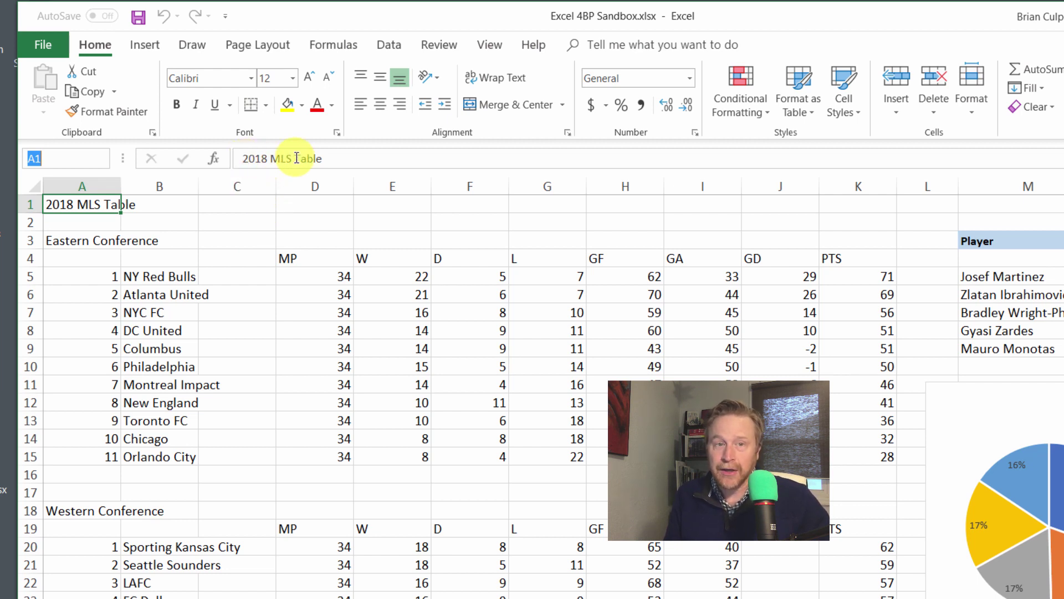
{"action": "left_click", "coordinate": [389, 315]}
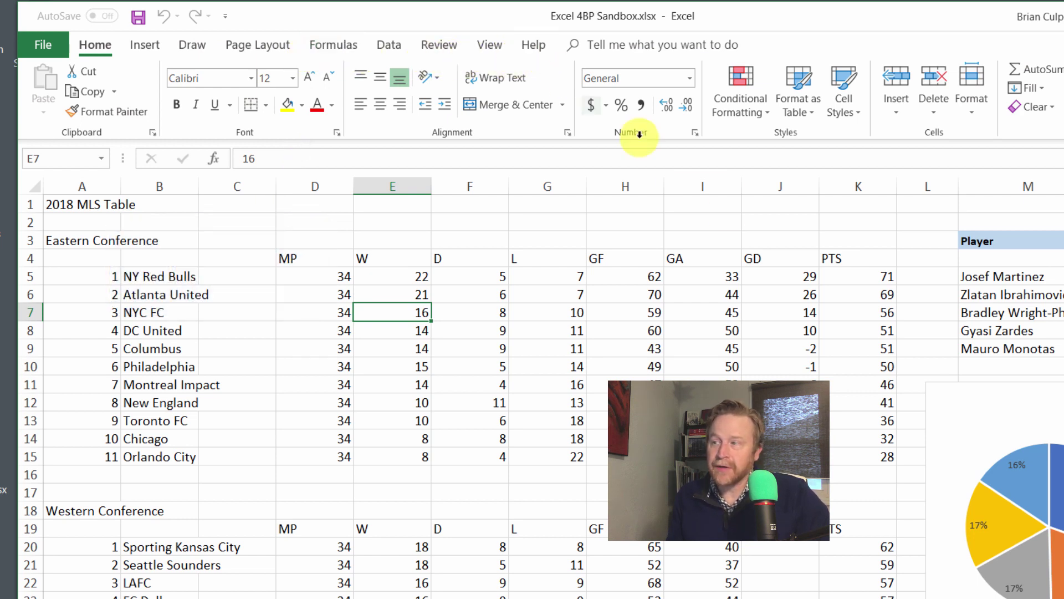
{"action": "left_click", "coordinate": [989, 435]}
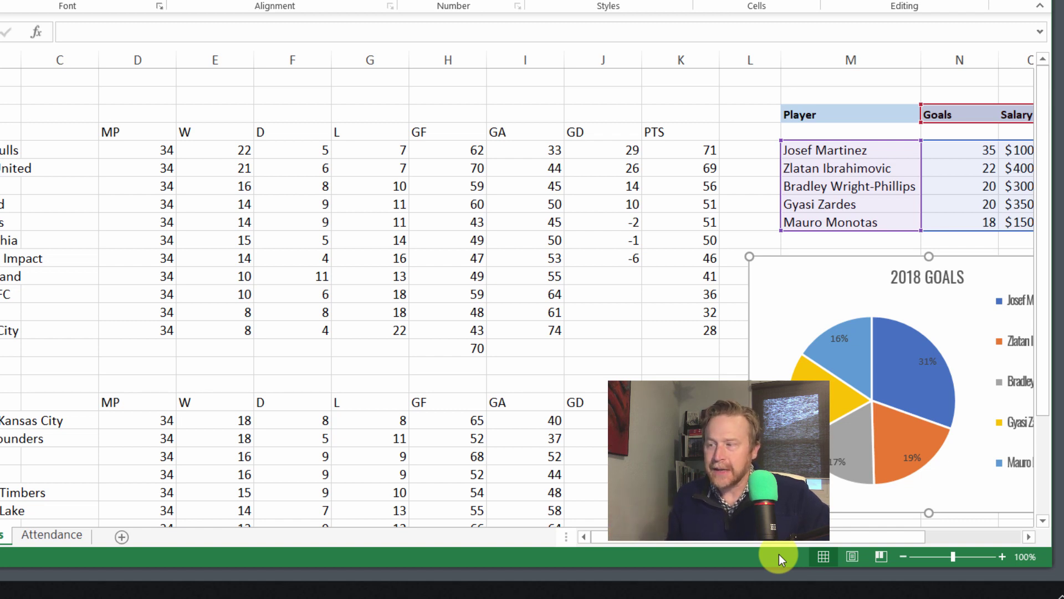
- Review the status bar customization options, and check the summary statistics for the Western Conference GF values in H20:H24
{"action": "right_click", "coordinate": [358, 557]}
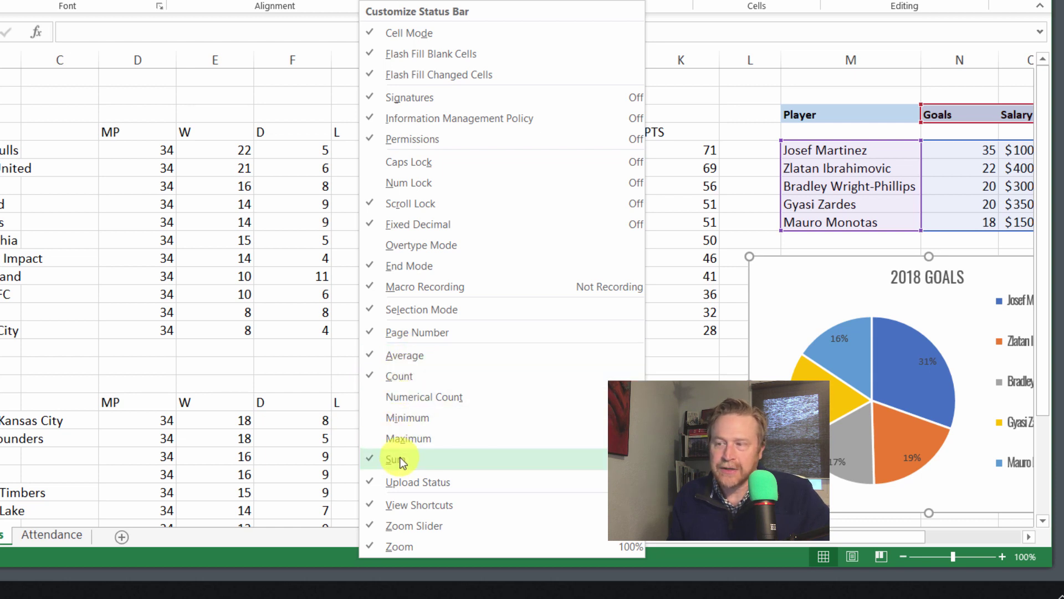
{"action": "left_click", "coordinate": [293, 556]}
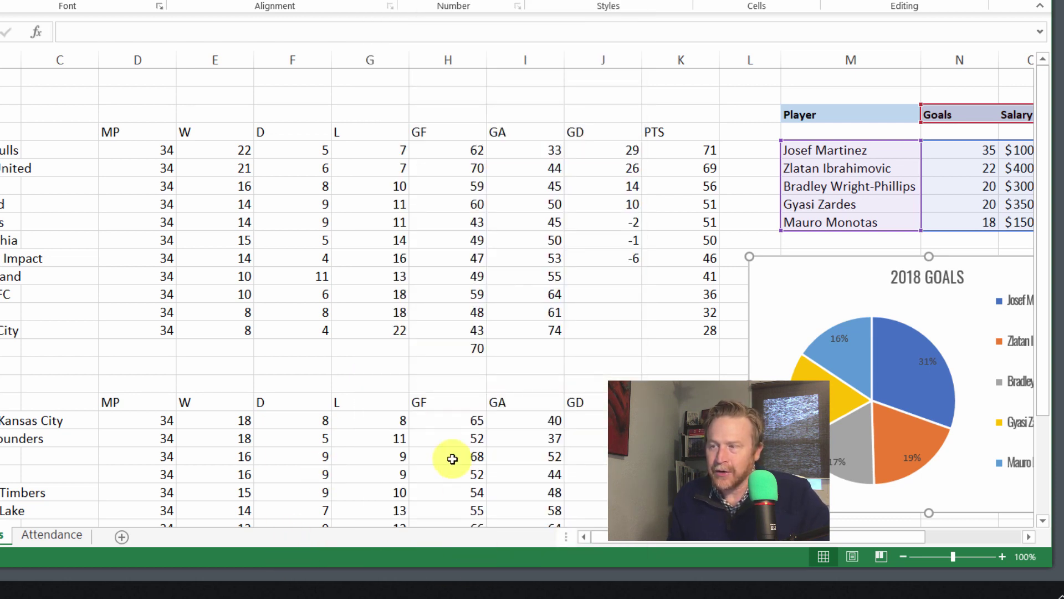
{"action": "left_click_drag", "start_coordinate": [444, 422], "coordinate": [438, 494]}
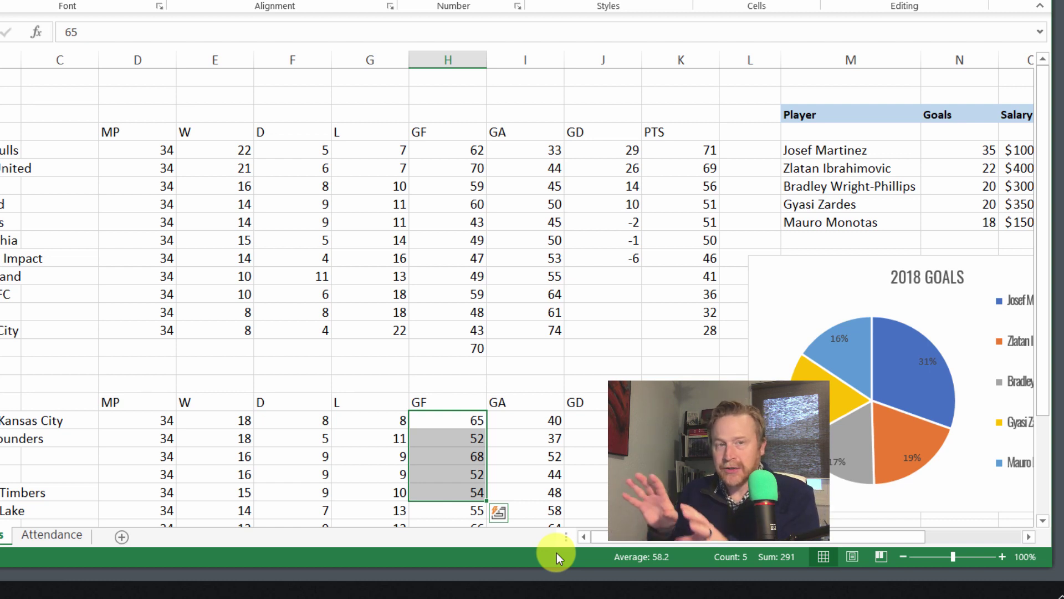
{"action": "left_click", "coordinate": [439, 418]}
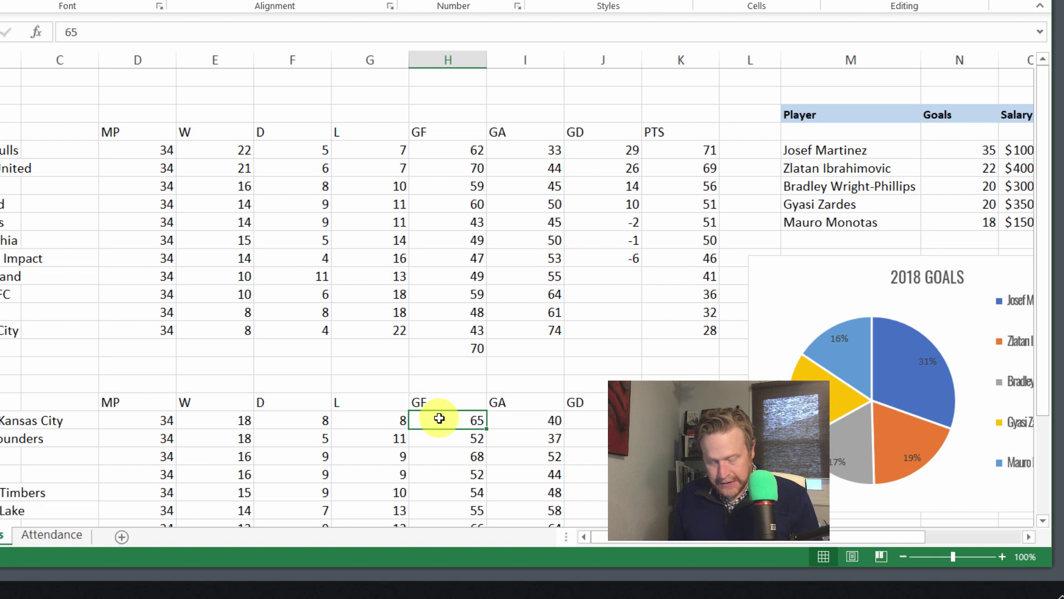
{"action": "key", "text": "ctrl+Home"}
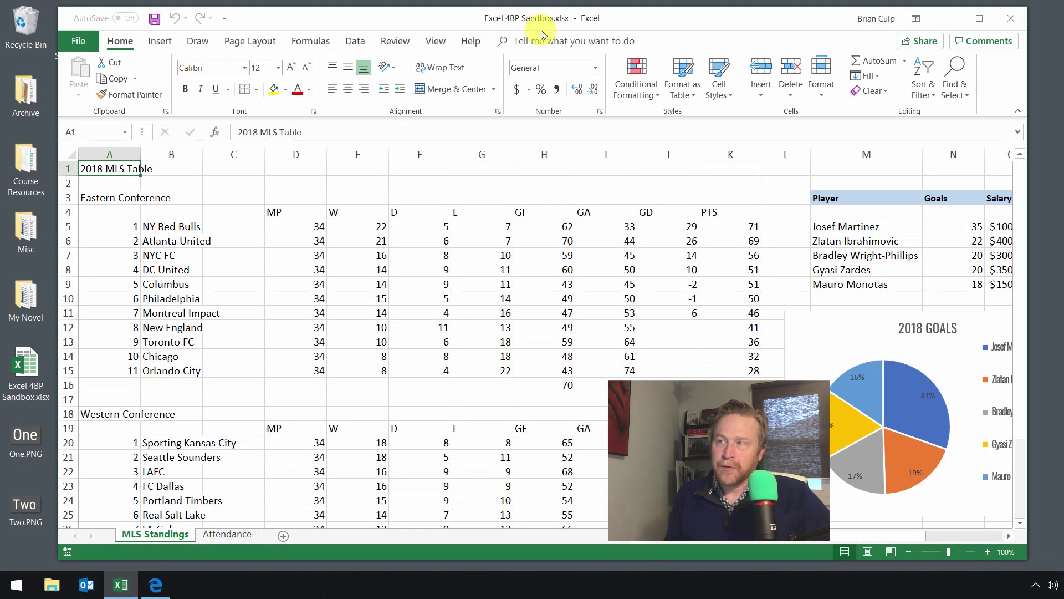
- Switch to Edge and review the 2018 MLS standings for both conferences and the Soccer Stadium Digest attendance page
{"action": "left_click", "coordinate": [158, 590]}
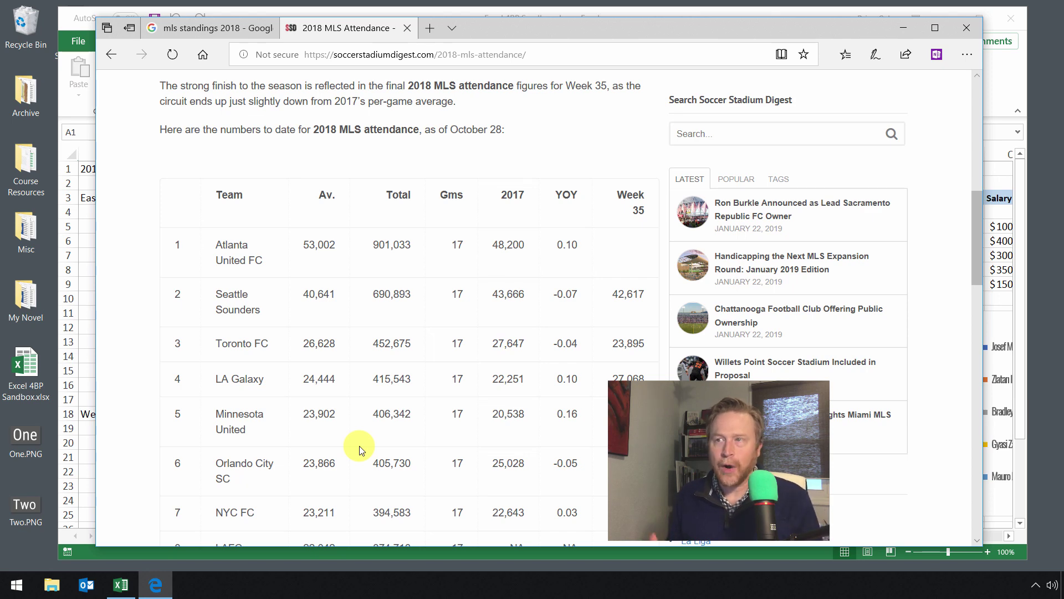
{"action": "left_click", "coordinate": [207, 29]}
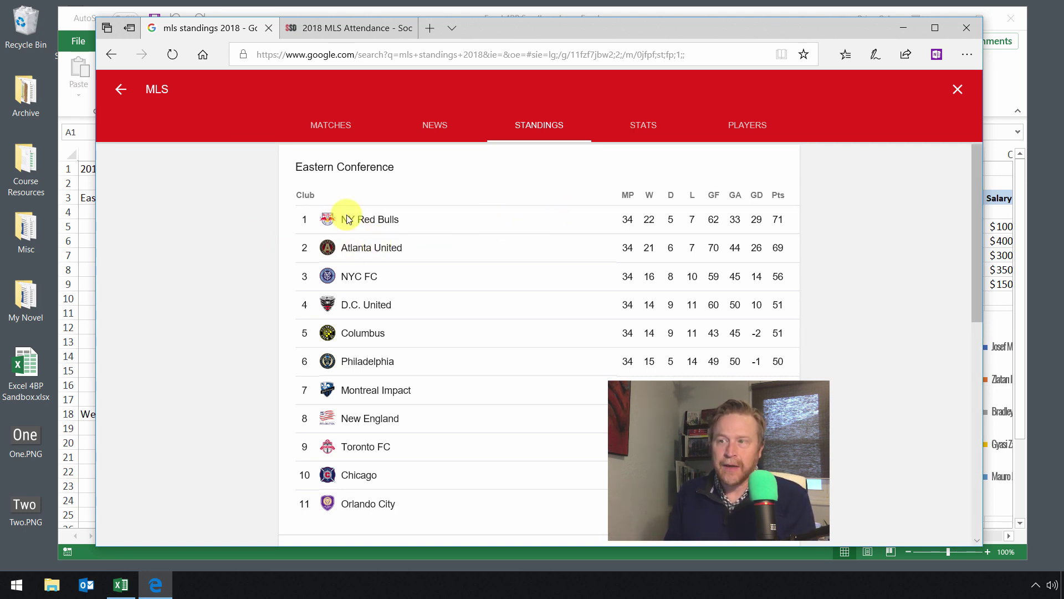
{"action": "scroll", "coordinate": [357, 231], "scroll_direction": "down", "scroll_amount": 2}
{"action": "scroll", "coordinate": [357, 232], "scroll_direction": "down", "scroll_amount": 5}
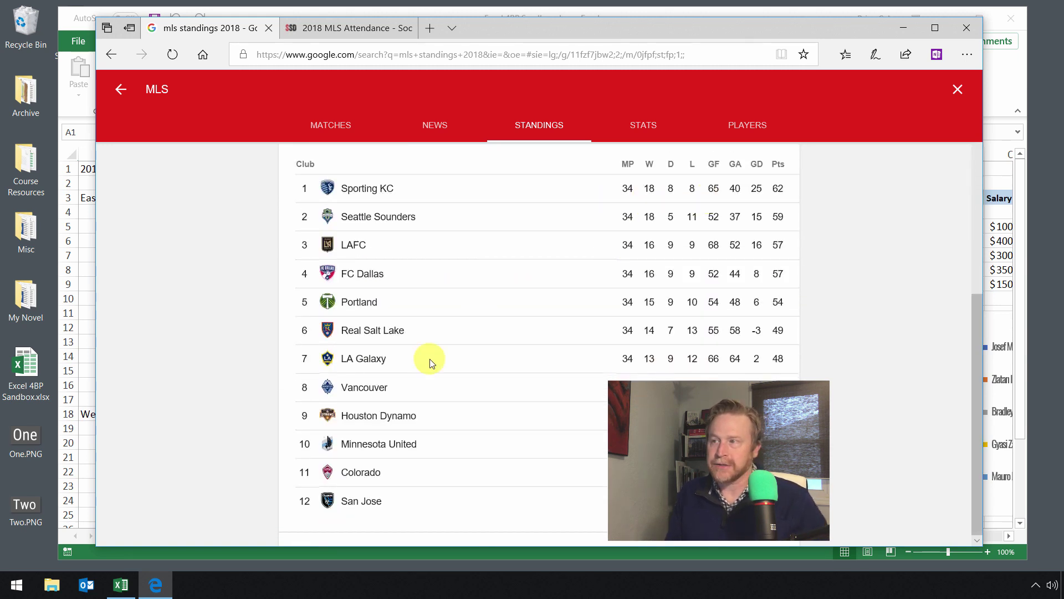
{"action": "scroll", "coordinate": [431, 360], "scroll_direction": "up", "scroll_amount": 8}
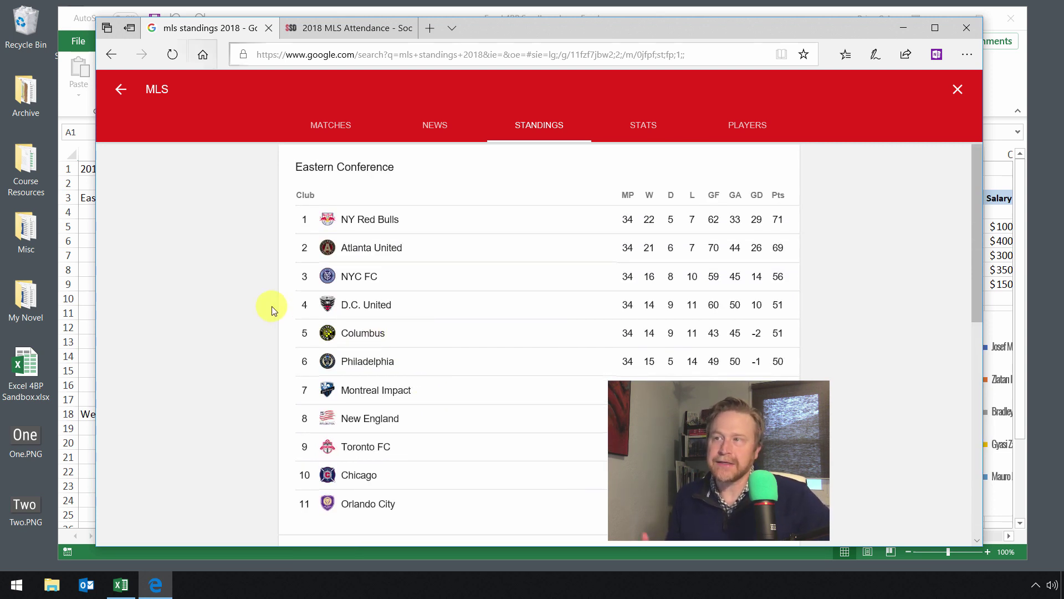
{"action": "left_click", "coordinate": [323, 27]}
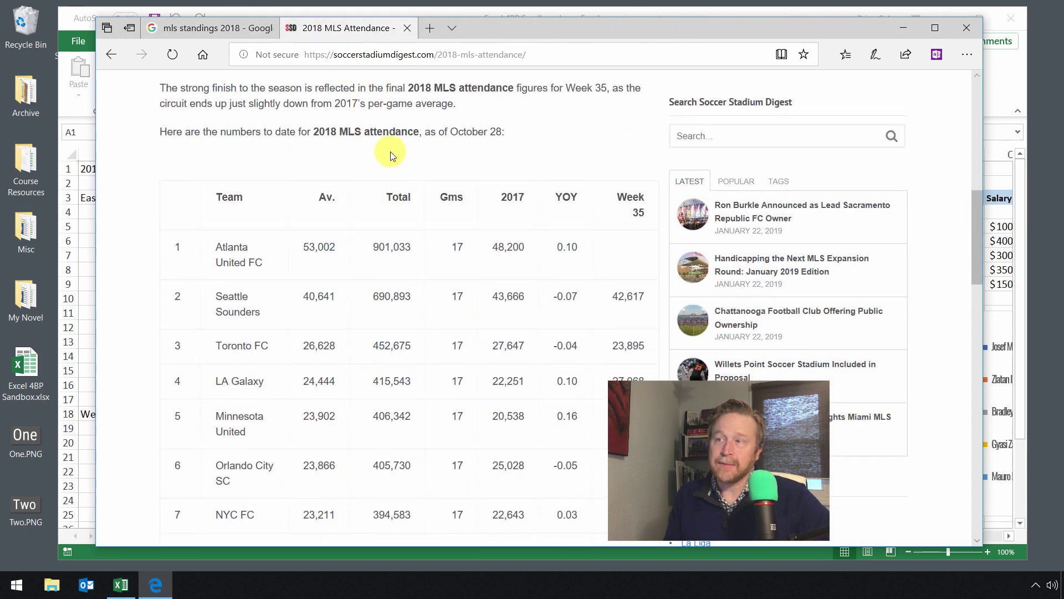
- Return to the Excel workbook and select the source note in cell D1 of the Attendance worksheet
{"action": "left_click", "coordinate": [998, 82]}
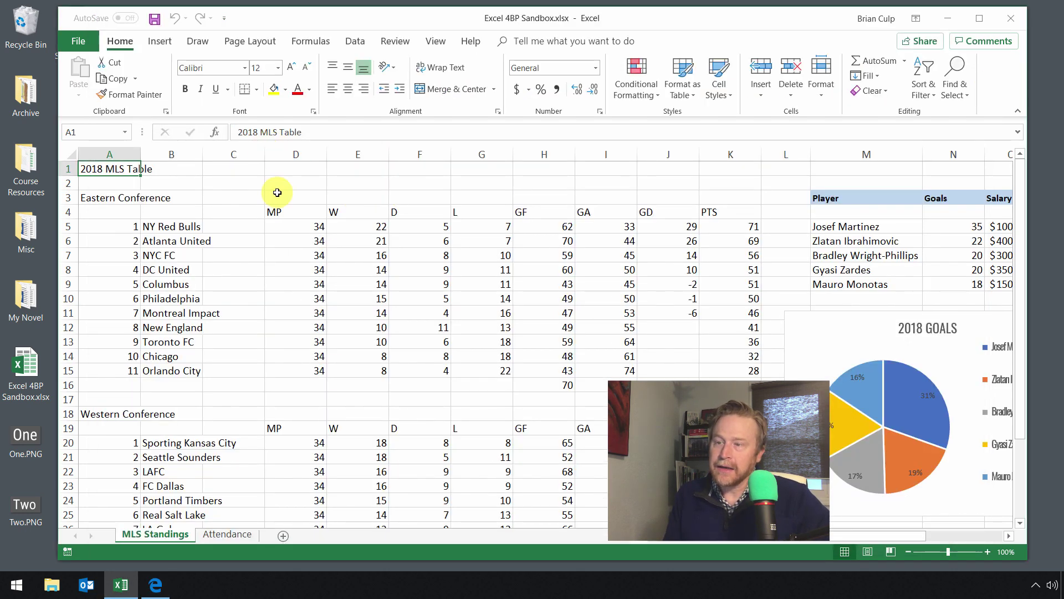
{"action": "left_click", "coordinate": [227, 533]}
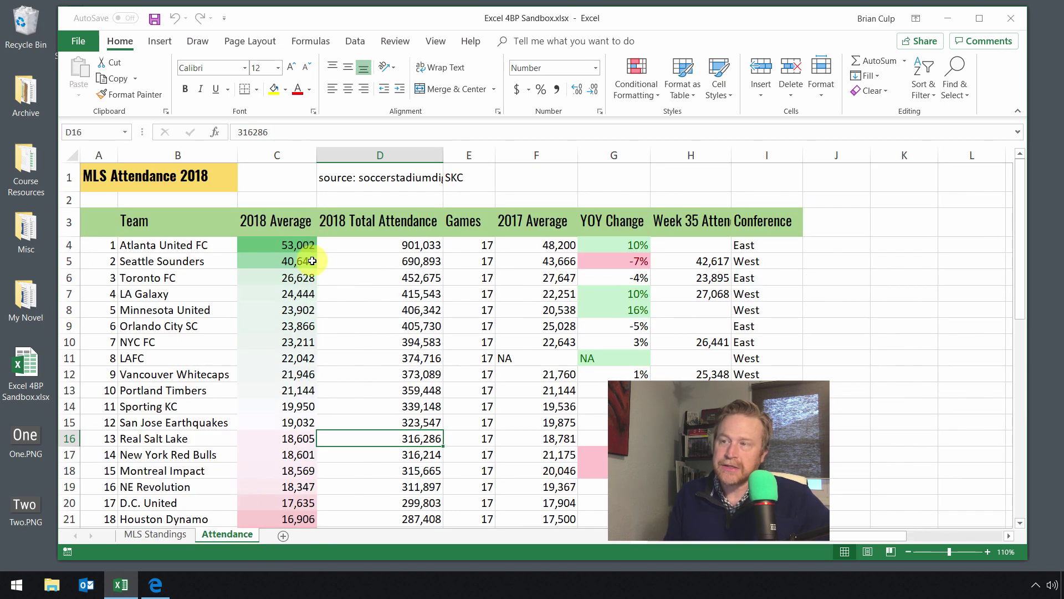
{"action": "left_click", "coordinate": [367, 183]}
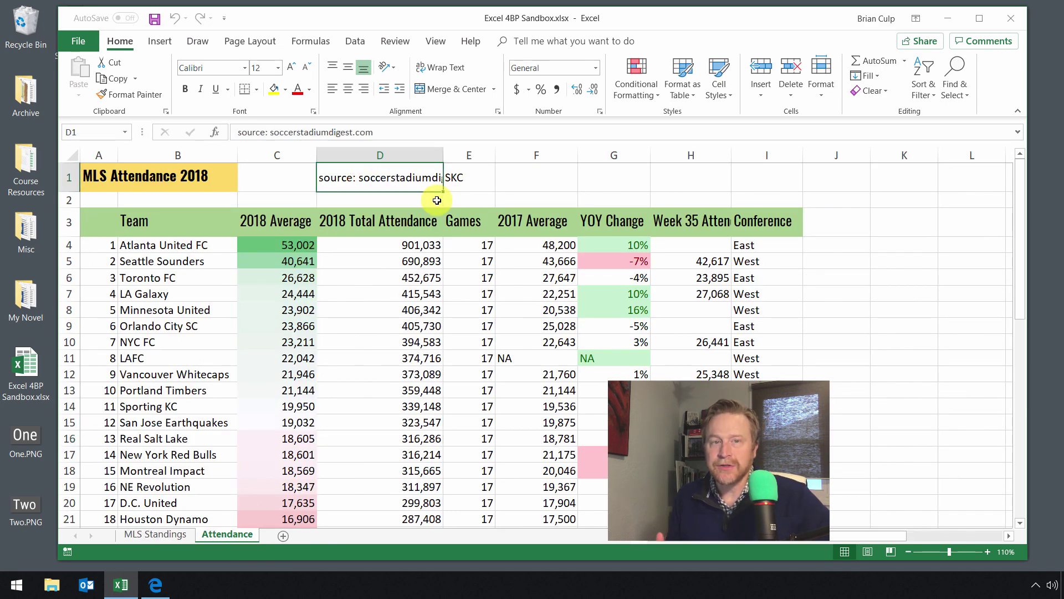